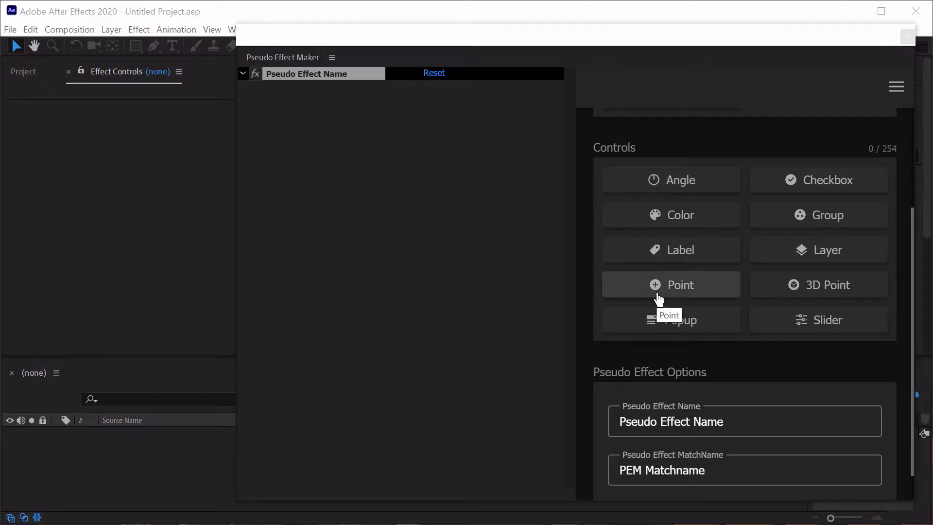
Turn on Control Icons Only in the Pseudo Effect Maker preferences and save them
{"action": "left_click", "coordinate": [897, 86]}
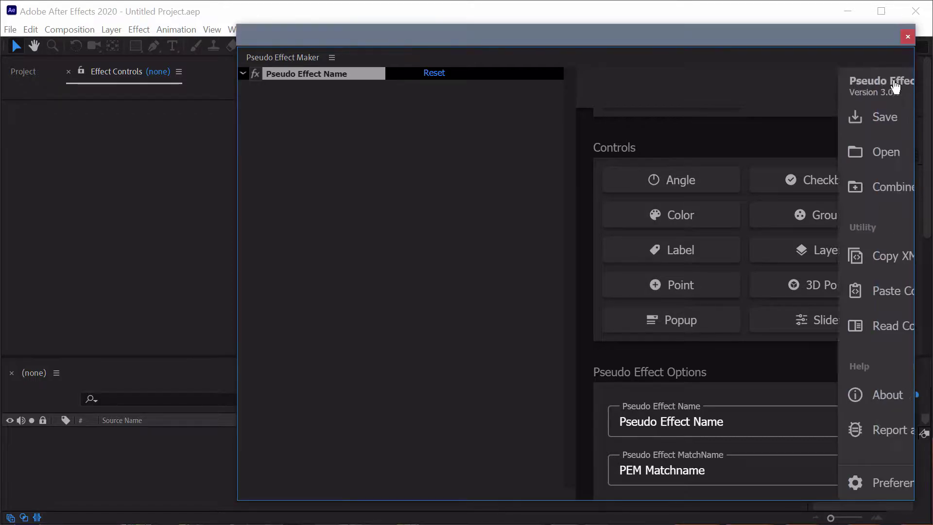
{"action": "left_click", "coordinate": [690, 195]}
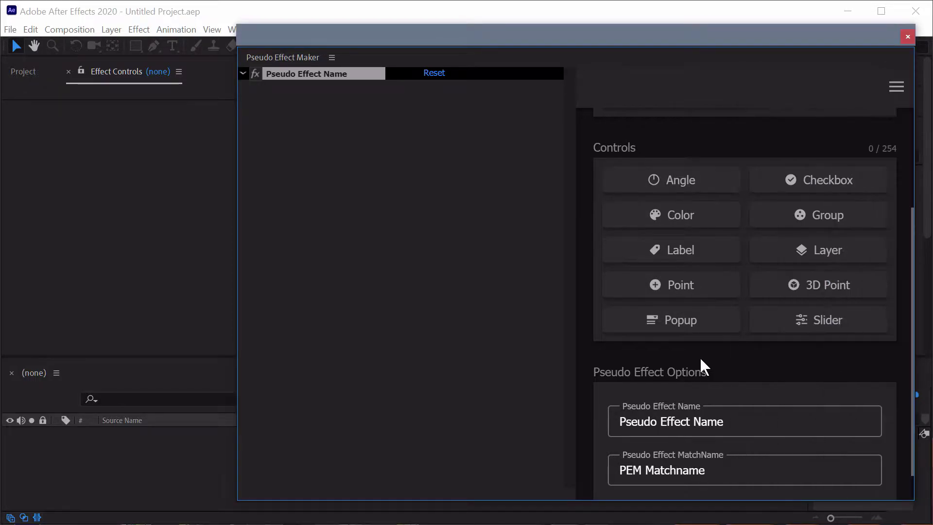
{"action": "left_click", "coordinate": [897, 88]}
{"action": "left_click", "coordinate": [823, 494]}
{"action": "scroll", "coordinate": [666, 244], "scroll_direction": "down", "scroll_amount": 2}
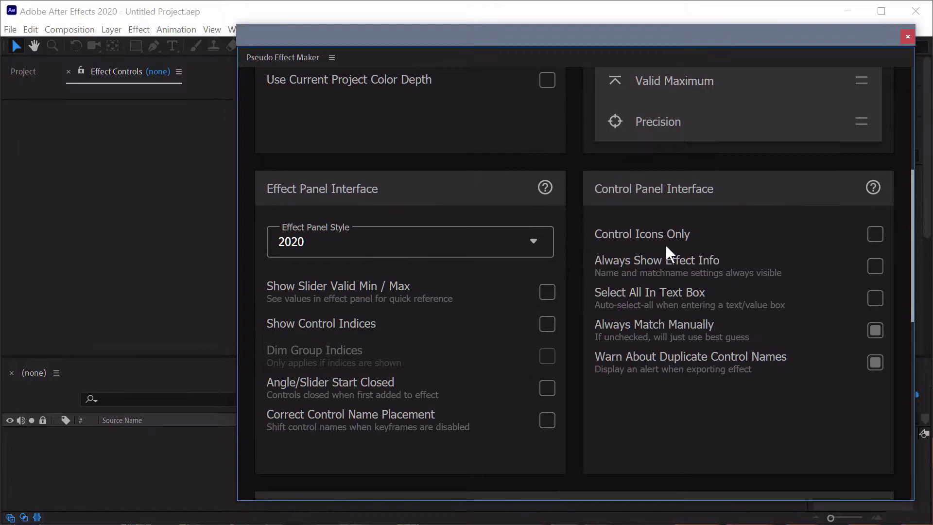
{"action": "scroll", "coordinate": [854, 139], "scroll_direction": "up", "scroll_amount": 3}
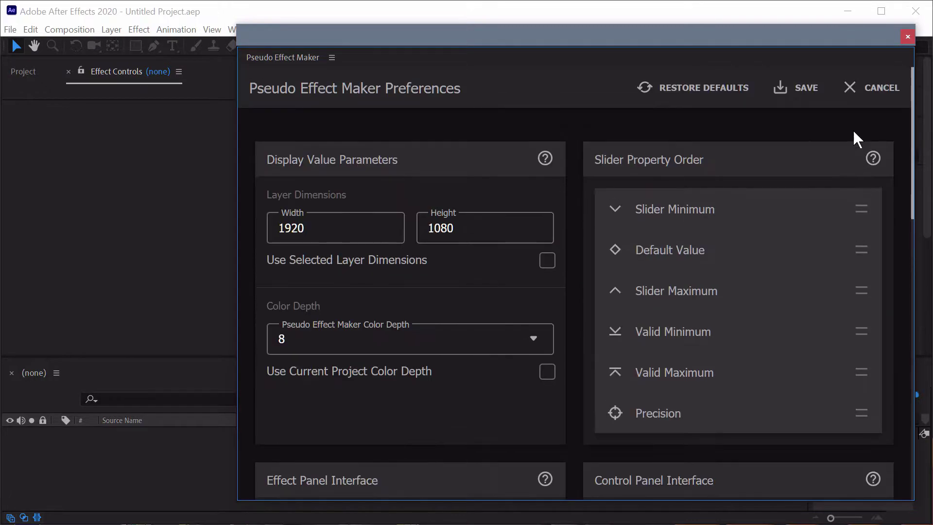
{"action": "left_click", "coordinate": [827, 88]}
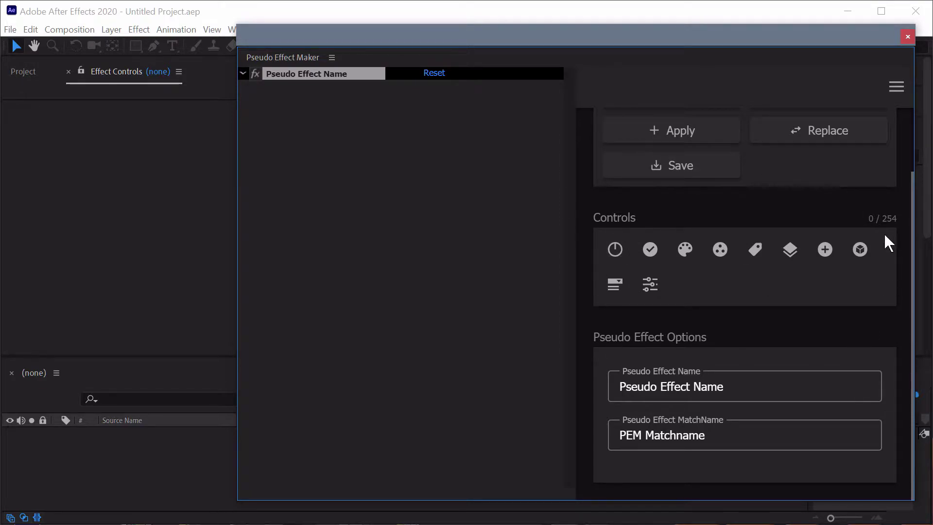
Turn on Display Icons Only for the action buttons in the preferences and save them
{"action": "scroll", "coordinate": [773, 367], "scroll_direction": "up", "scroll_amount": 3}
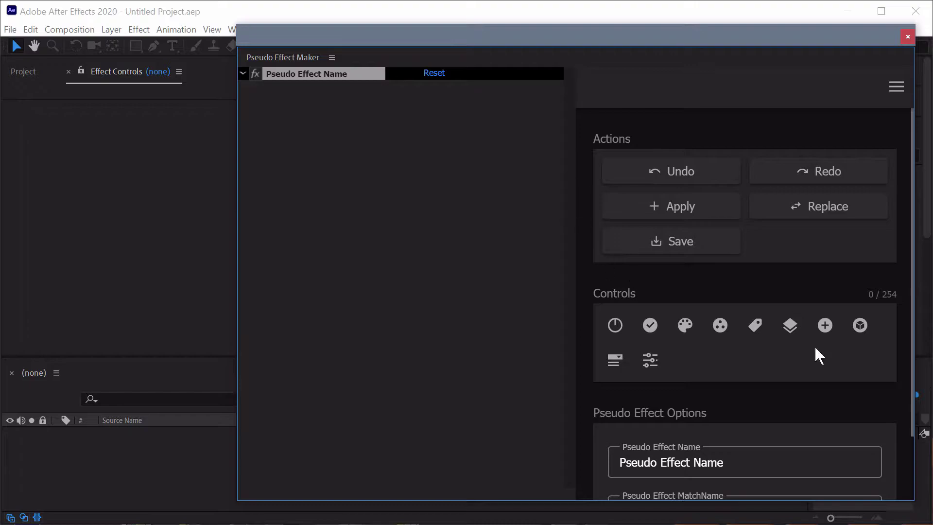
{"action": "left_click", "coordinate": [897, 87]}
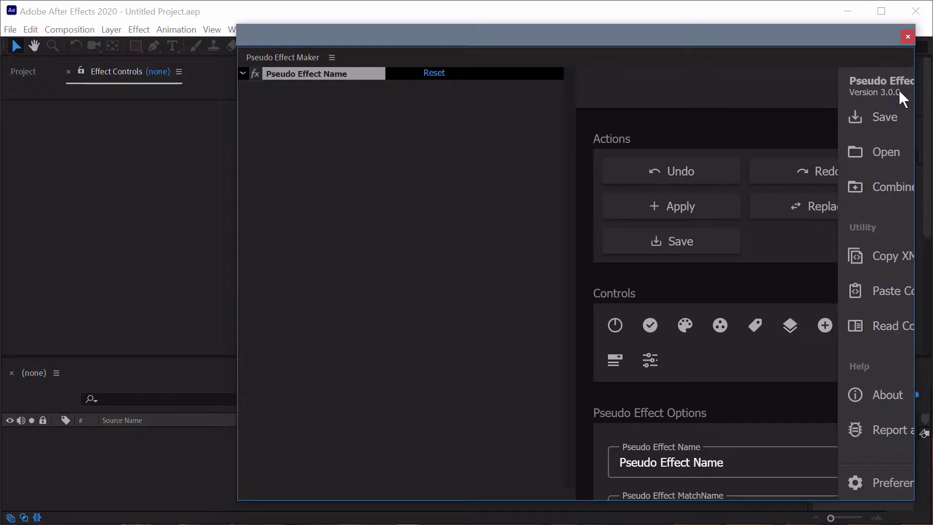
{"action": "left_click", "coordinate": [831, 486]}
{"action": "scroll", "coordinate": [484, 311], "scroll_direction": "down", "scroll_amount": 5}
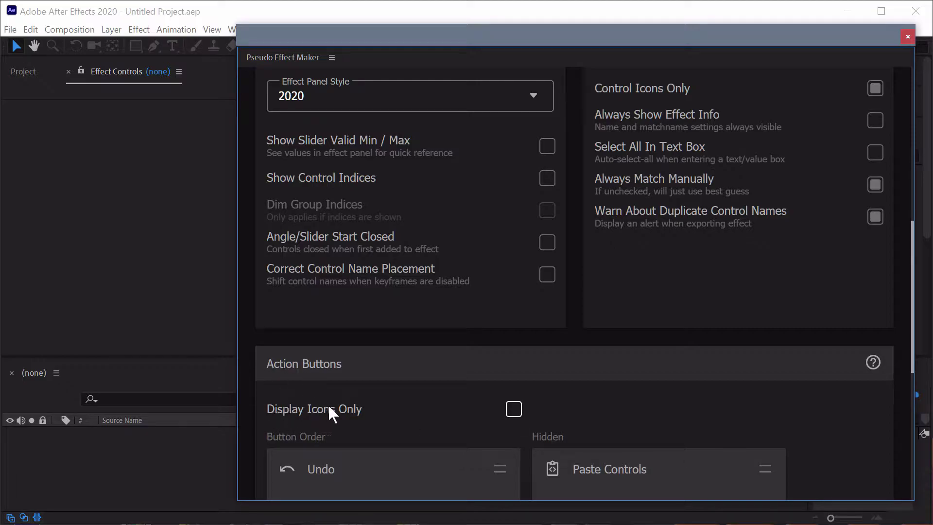
{"action": "left_click", "coordinate": [514, 409]}
{"action": "scroll", "coordinate": [776, 293], "scroll_direction": "up", "scroll_amount": 8}
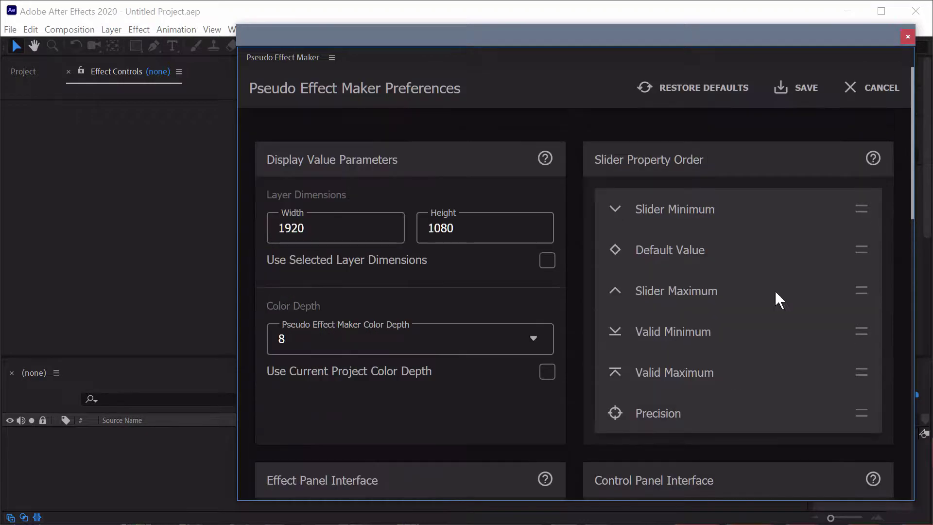
{"action": "left_click", "coordinate": [806, 91]}
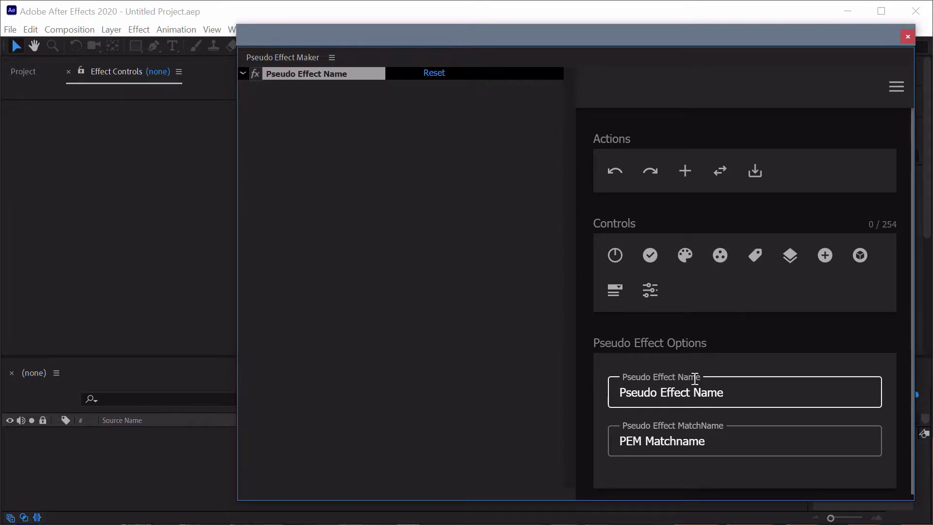
Examine the Always Show Effect Info option in the preferences and return to the effect
{"action": "left_click", "coordinate": [897, 88]}
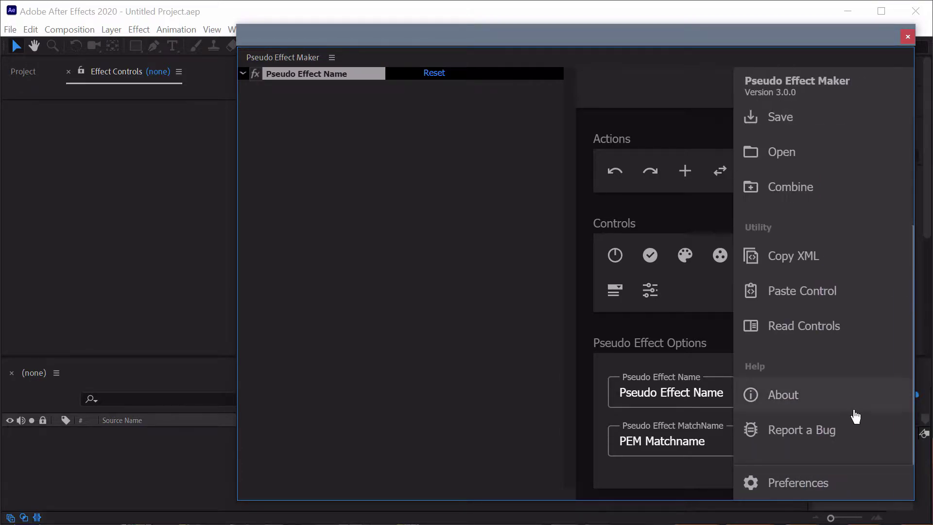
{"action": "left_click", "coordinate": [763, 480]}
{"action": "scroll", "coordinate": [681, 292], "scroll_direction": "down", "scroll_amount": 5}
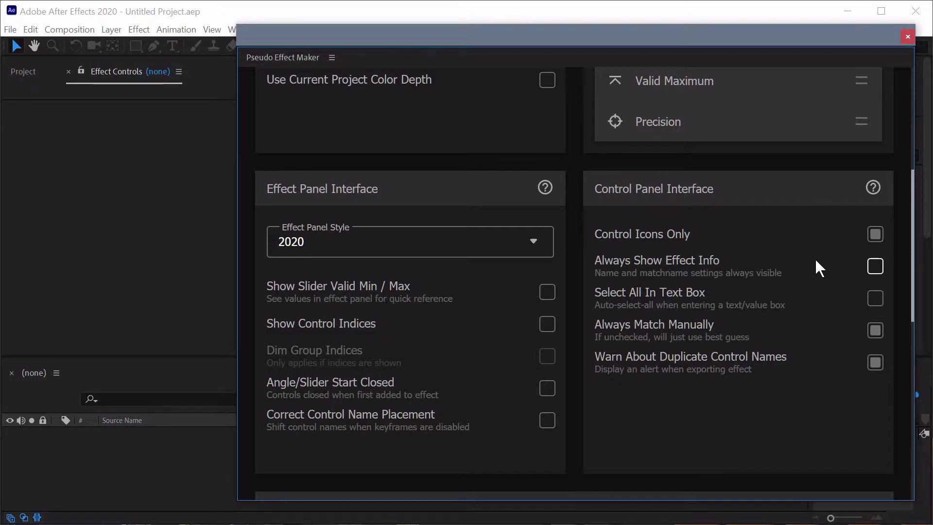
{"action": "scroll", "coordinate": [874, 232], "scroll_direction": "up", "scroll_amount": 5}
{"action": "left_click", "coordinate": [823, 87]}
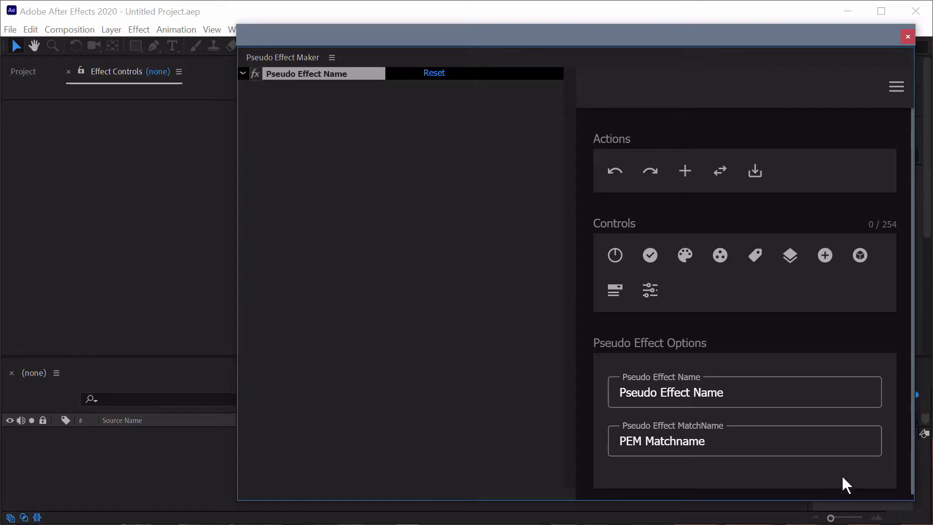
Add an Angle control to the pseudo effect and select the effect name to show the effect options
{"action": "scroll", "coordinate": [627, 386], "scroll_direction": "down", "scroll_amount": 1}
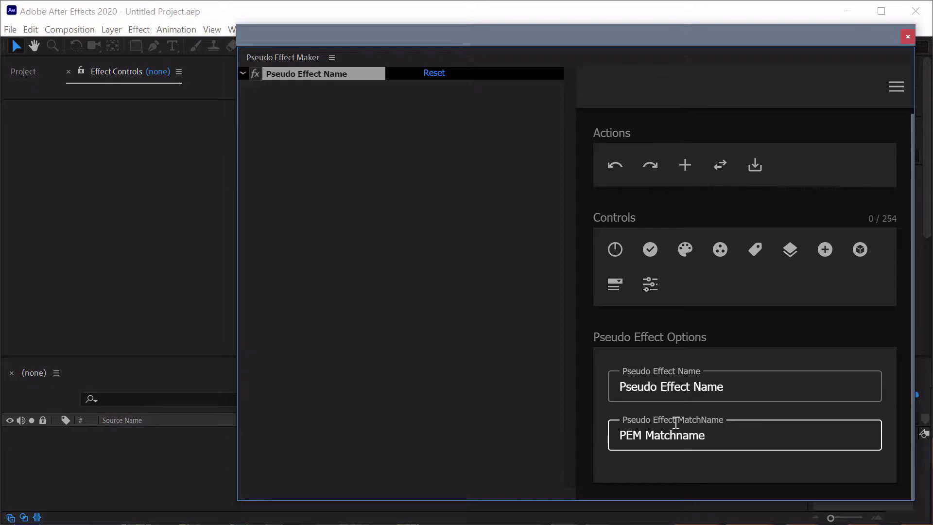
{"action": "left_click", "coordinate": [618, 254]}
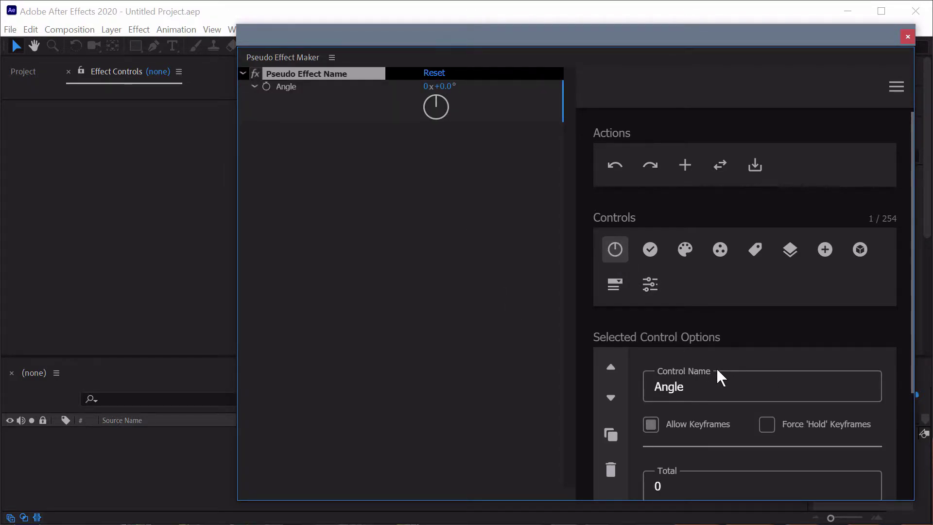
{"action": "scroll", "coordinate": [739, 418], "scroll_direction": "down", "scroll_amount": 3}
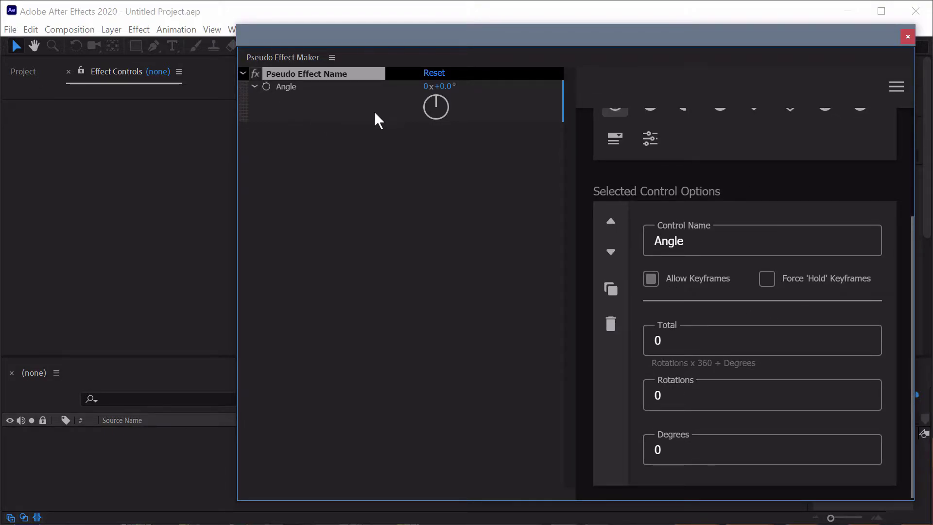
{"action": "left_click", "coordinate": [413, 204]}
{"action": "left_click", "coordinate": [362, 73]}
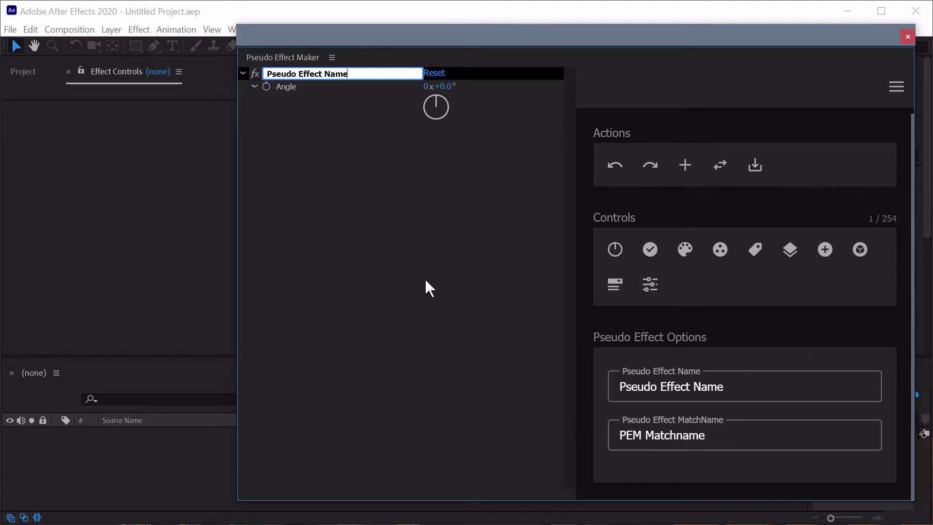
Turn on Always Show Effect Info in the preferences, save them and review the Angle control's options
{"action": "left_click", "coordinate": [885, 92]}
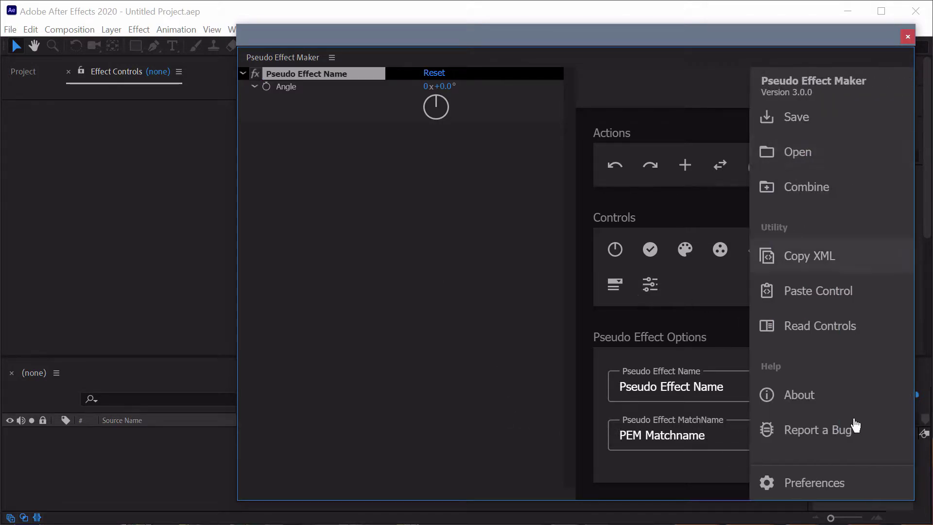
{"action": "left_click", "coordinate": [794, 485]}
{"action": "scroll", "coordinate": [806, 322], "scroll_direction": "down", "scroll_amount": 5}
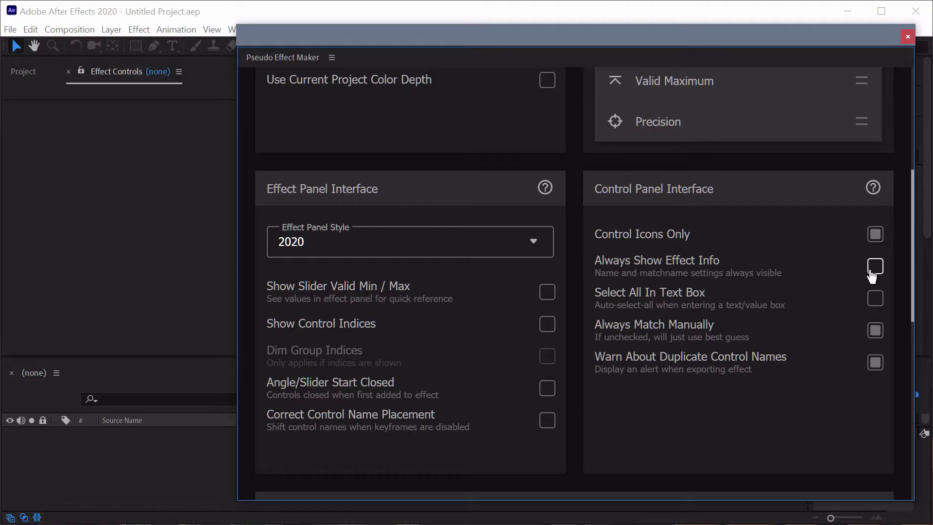
{"action": "scroll", "coordinate": [797, 304], "scroll_direction": "up", "scroll_amount": 5}
{"action": "left_click", "coordinate": [800, 89]}
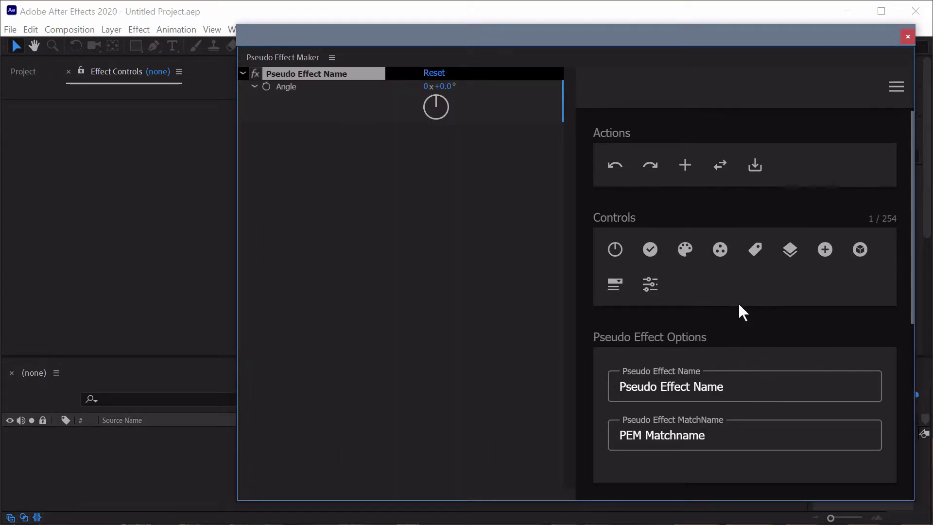
{"action": "scroll", "coordinate": [693, 288], "scroll_direction": "down", "scroll_amount": 5}
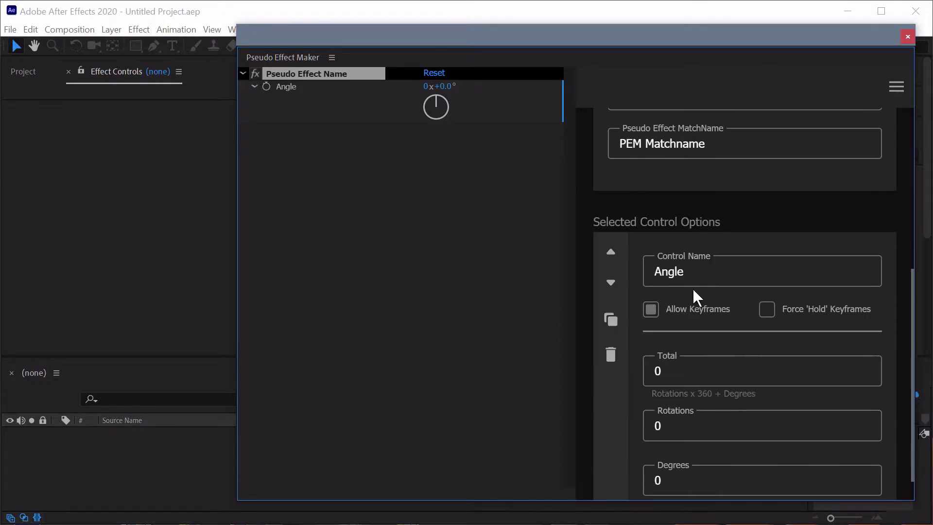
{"action": "scroll", "coordinate": [739, 292], "scroll_direction": "down", "scroll_amount": 1}
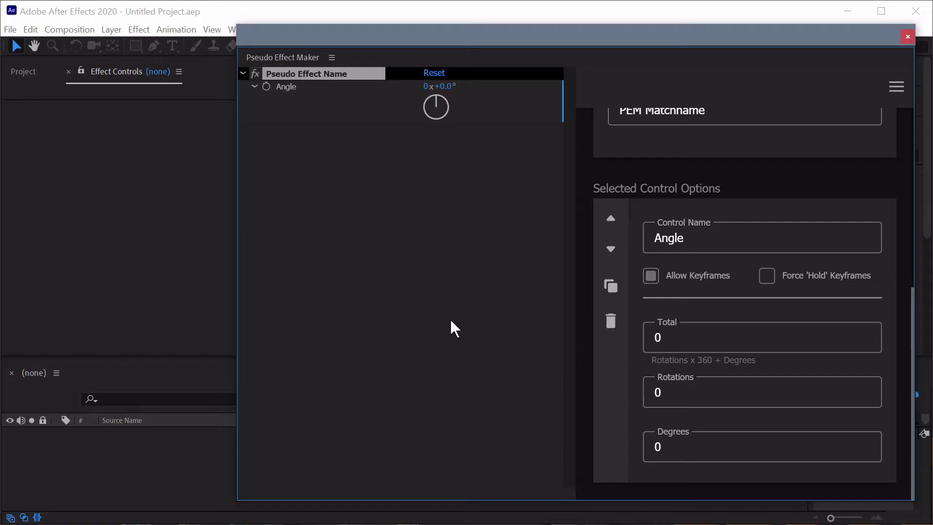
Turn off Always Show Effect Info, turn on Select All In Text Box and save the preferences
{"action": "scroll", "coordinate": [754, 233], "scroll_direction": "up", "scroll_amount": 6}
{"action": "left_click", "coordinate": [897, 87]}
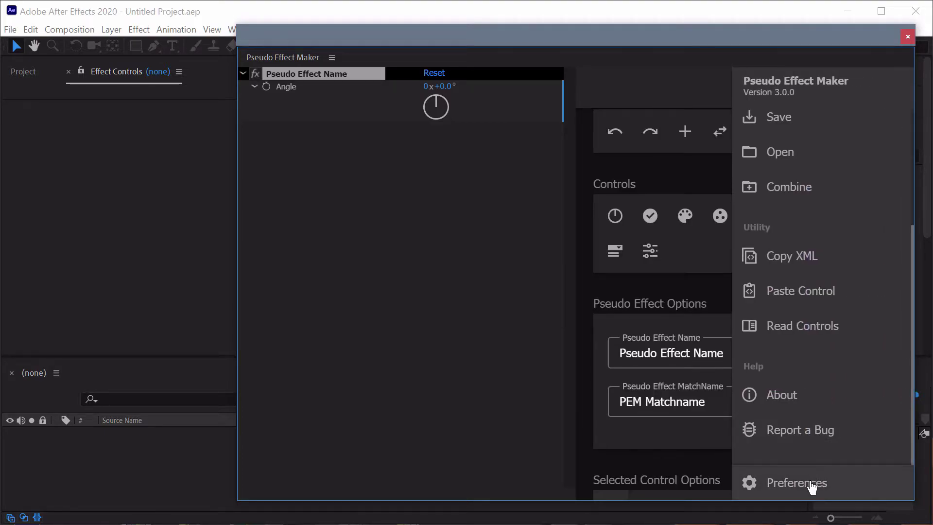
{"action": "left_click", "coordinate": [810, 483]}
{"action": "scroll", "coordinate": [771, 298], "scroll_direction": "down", "scroll_amount": 8}
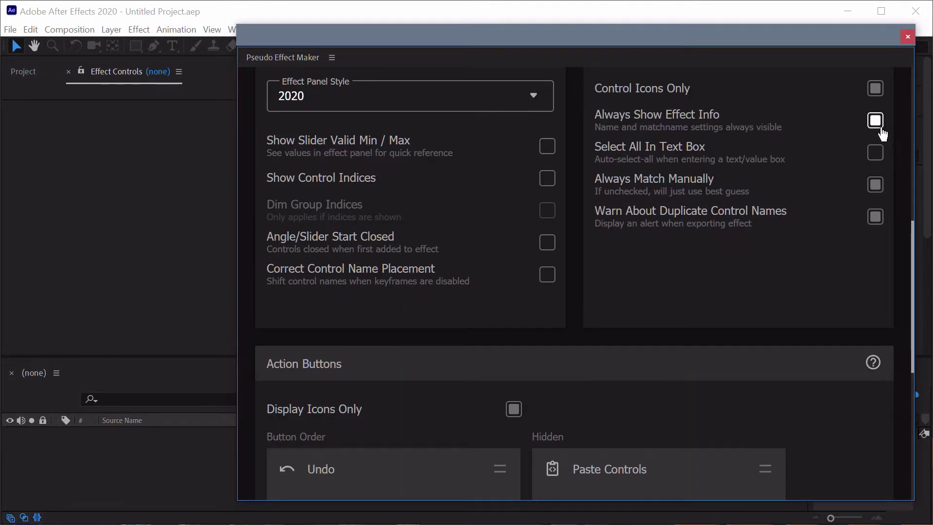
{"action": "left_click", "coordinate": [710, 151]}
{"action": "scroll", "coordinate": [758, 194], "scroll_direction": "up", "scroll_amount": 8}
{"action": "left_click", "coordinate": [782, 104]}
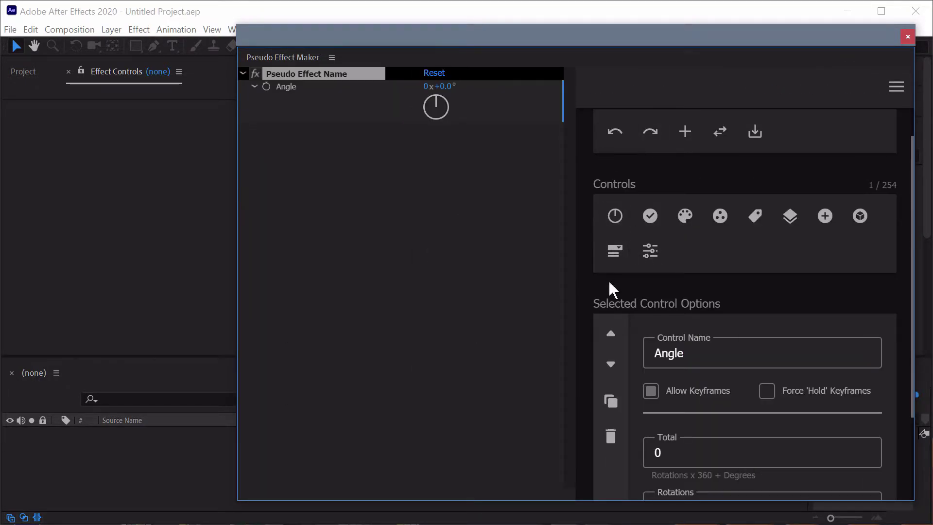
Add a Slider control and try entering its Slider Min, Default and Control Name text boxes
{"action": "left_click", "coordinate": [650, 252]}
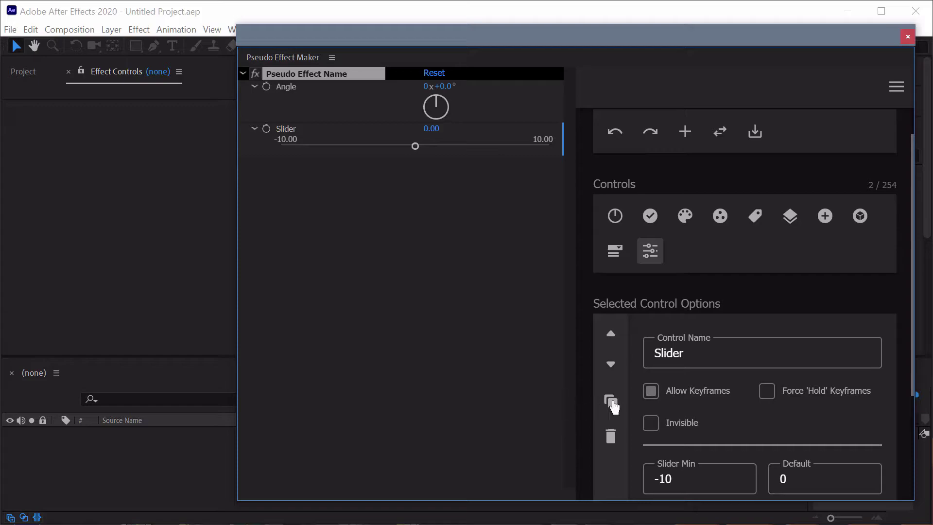
{"action": "left_click", "coordinate": [710, 483]}
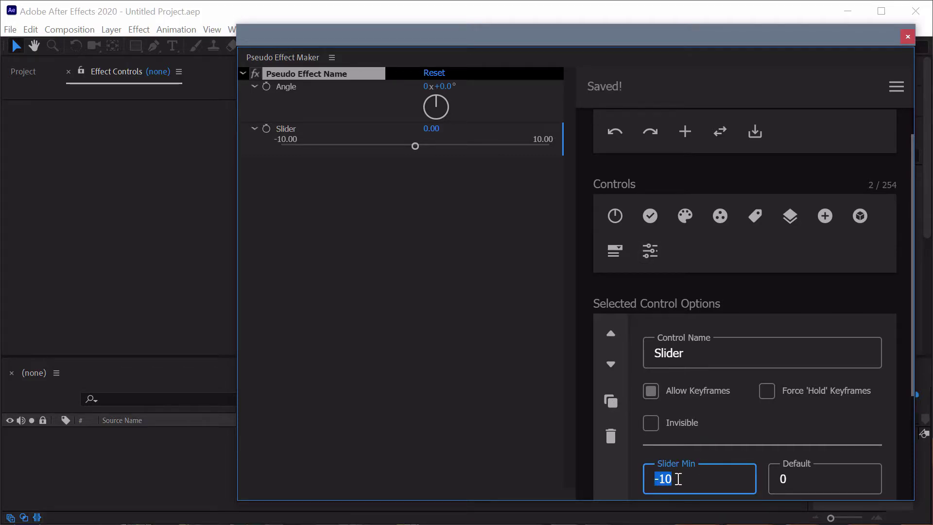
{"action": "left_click", "coordinate": [808, 488]}
{"action": "left_click", "coordinate": [749, 367]}
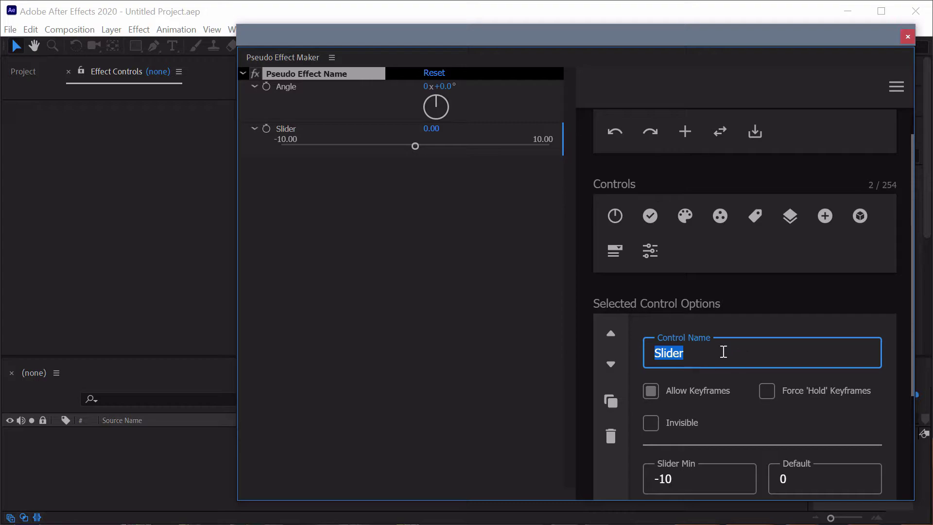
Turn off Select All In Text Box, save the preferences and place the text cursor in the slider's name
{"action": "left_click", "coordinate": [897, 86]}
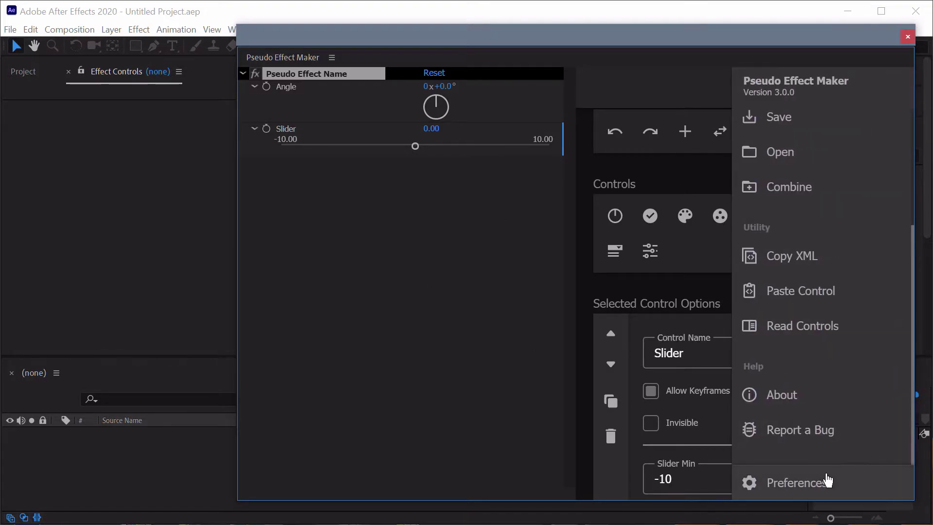
{"action": "left_click", "coordinate": [771, 478]}
{"action": "scroll", "coordinate": [798, 242], "scroll_direction": "down", "scroll_amount": 6}
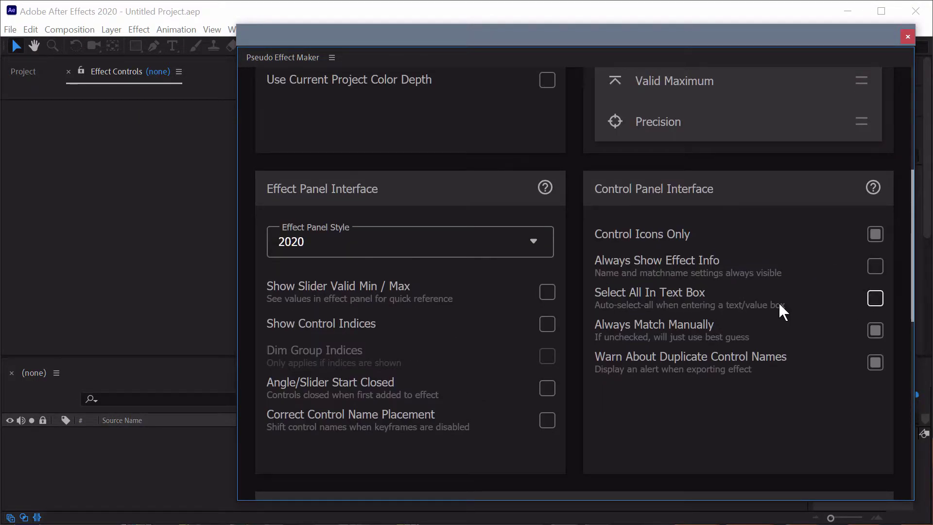
{"action": "scroll", "coordinate": [778, 302], "scroll_direction": "up", "scroll_amount": 6}
{"action": "left_click", "coordinate": [793, 90]}
{"action": "left_click", "coordinate": [669, 355]}
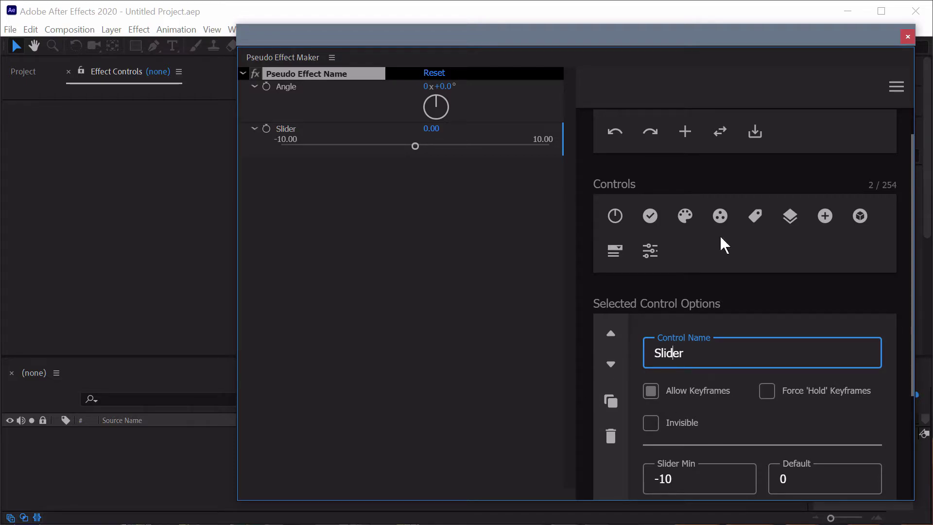
Review the remaining Control Panel Interface preferences, such as Always Match Manually and Warn About Duplicate Control Names, and save
{"action": "left_click", "coordinate": [897, 88]}
{"action": "left_click", "coordinate": [836, 483]}
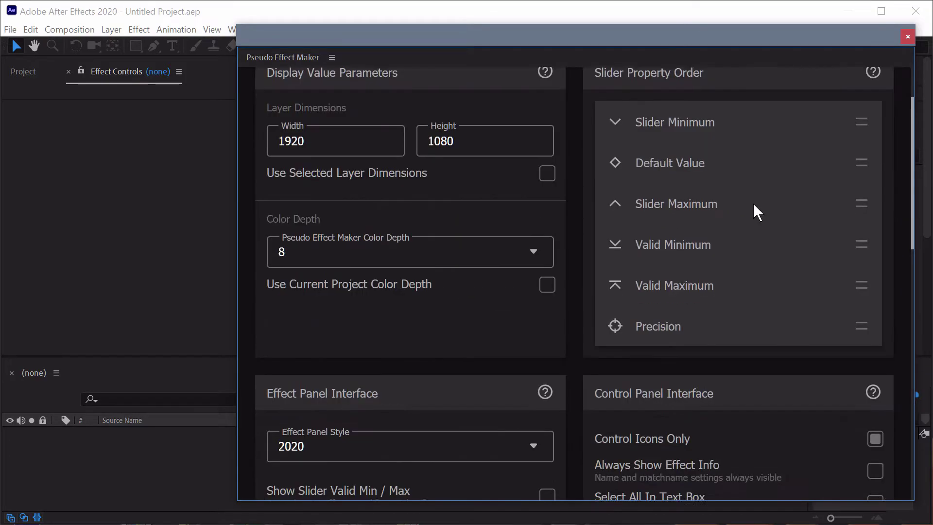
{"action": "scroll", "coordinate": [755, 210], "scroll_direction": "down", "scroll_amount": 6}
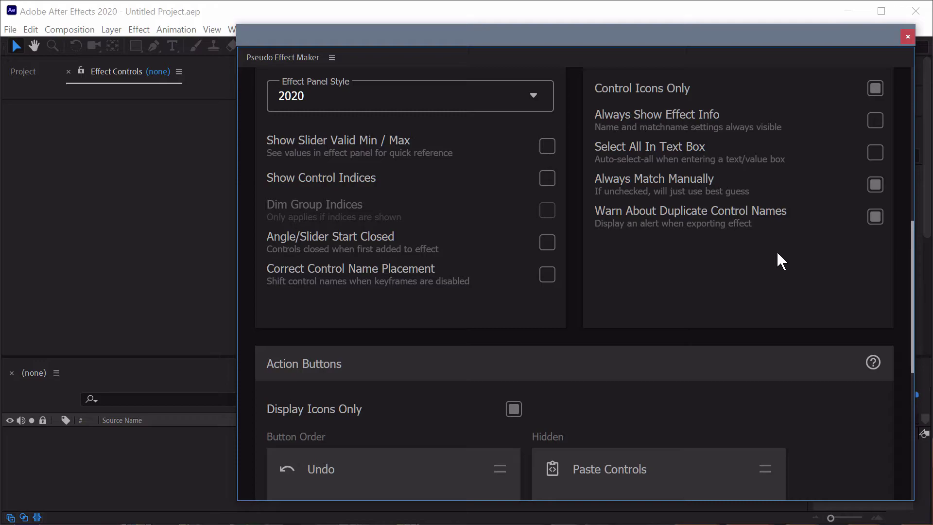
{"action": "scroll", "coordinate": [777, 251], "scroll_direction": "up", "scroll_amount": 10}
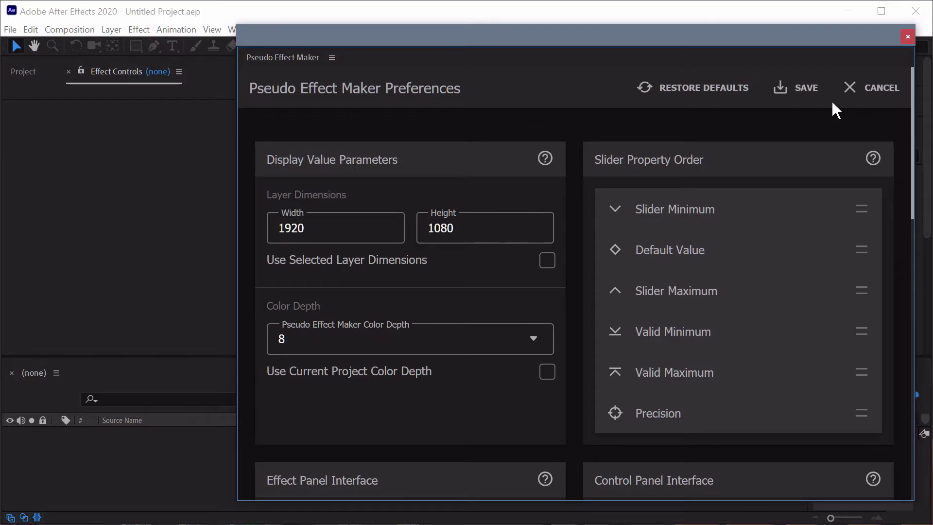
{"action": "left_click", "coordinate": [799, 88]}
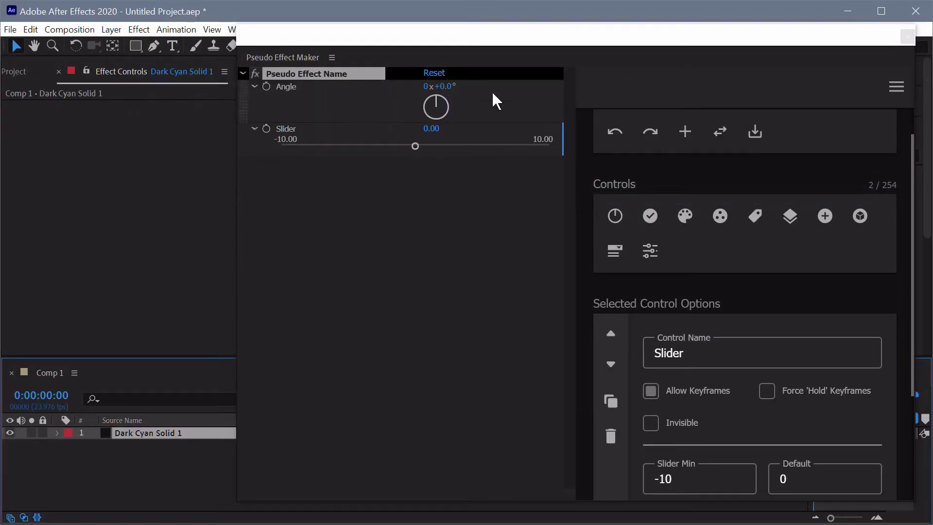
Apply the pseudo effect to the Dark Cyan Solid 1 layer and rename the Angle control to Rotation
{"action": "scroll", "coordinate": [758, 170], "scroll_direction": "up", "scroll_amount": 1}
{"action": "left_click", "coordinate": [691, 175]}
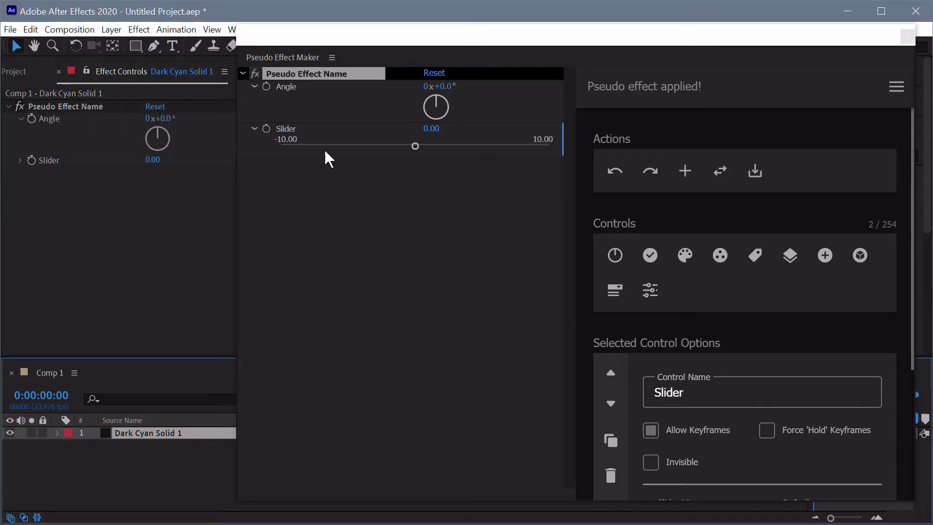
{"action": "left_click", "coordinate": [297, 85]}
{"action": "double_click", "coordinate": [304, 88]}
{"action": "type", "text": "Rotation"}
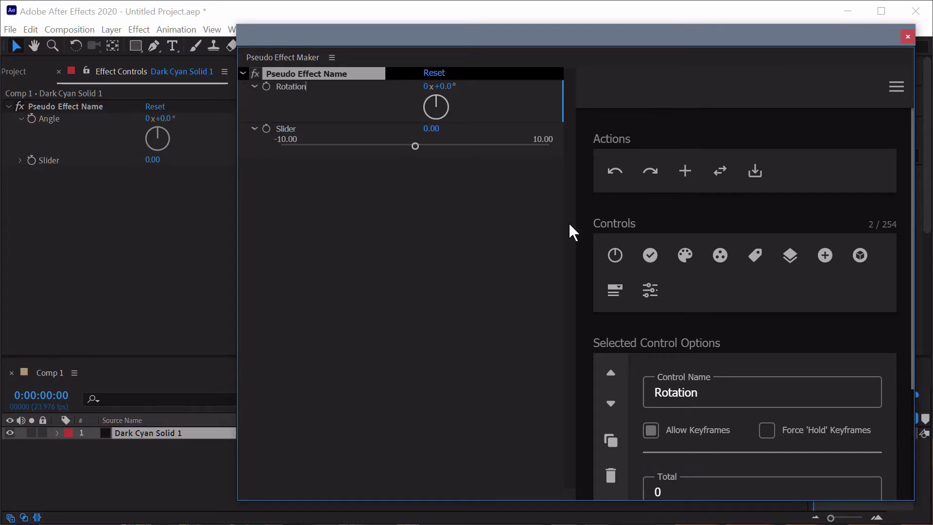
Try to replace the applied effect with the updated version through manual Custom Mapping, and cancel the mapping
{"action": "left_click", "coordinate": [77, 104]}
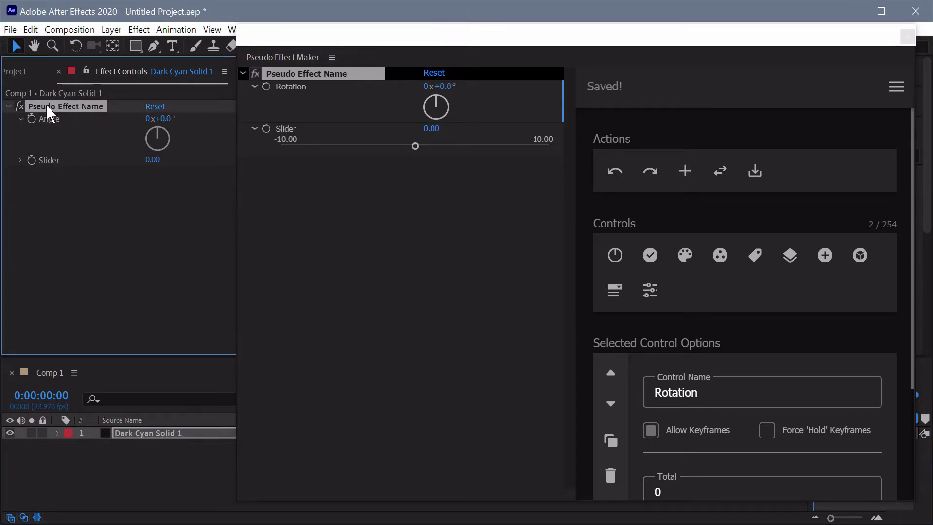
{"action": "left_click", "coordinate": [726, 176]}
{"action": "left_click", "coordinate": [726, 176]}
{"action": "left_click_drag", "start_coordinate": [888, 327], "coordinate": [442, 89]}
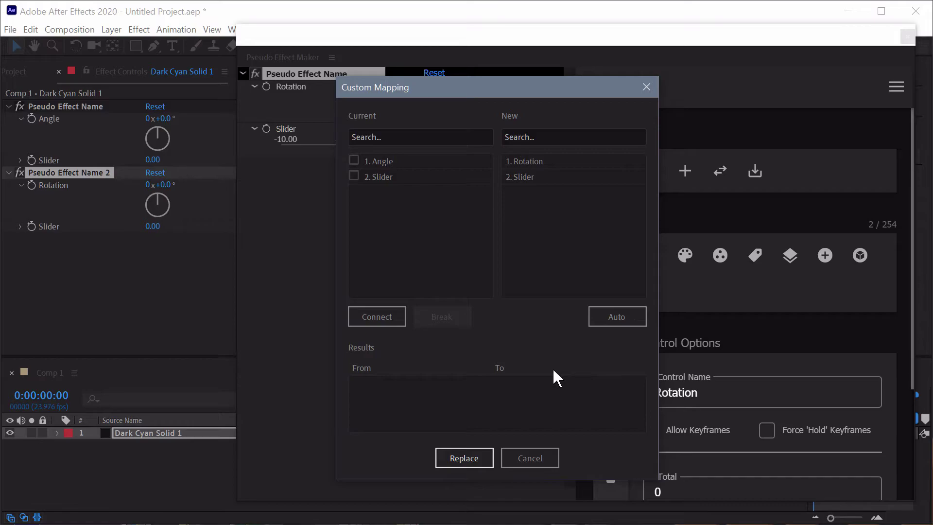
{"action": "left_click", "coordinate": [533, 459]}
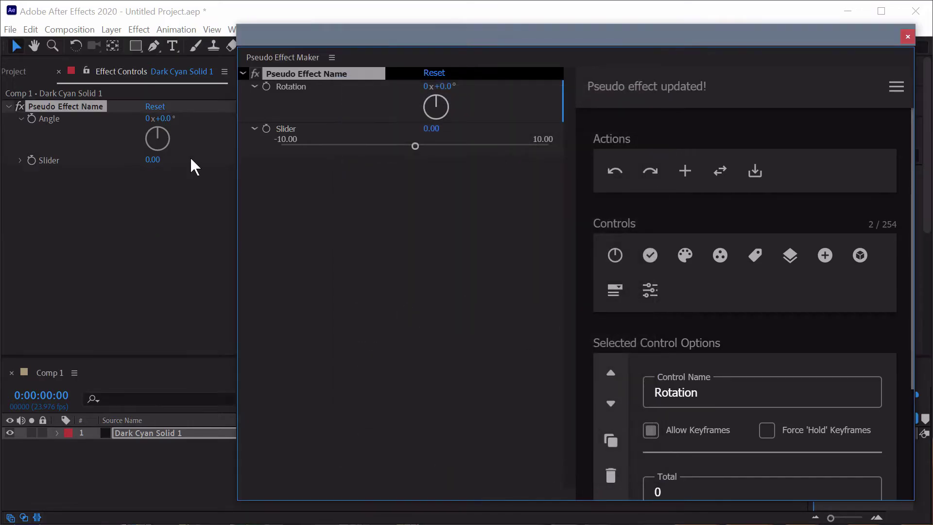
Turn off Always Match Manually in the saved preferences and replace the applied effect with the updated version
{"action": "left_click", "coordinate": [897, 86]}
{"action": "left_click", "coordinate": [787, 481]}
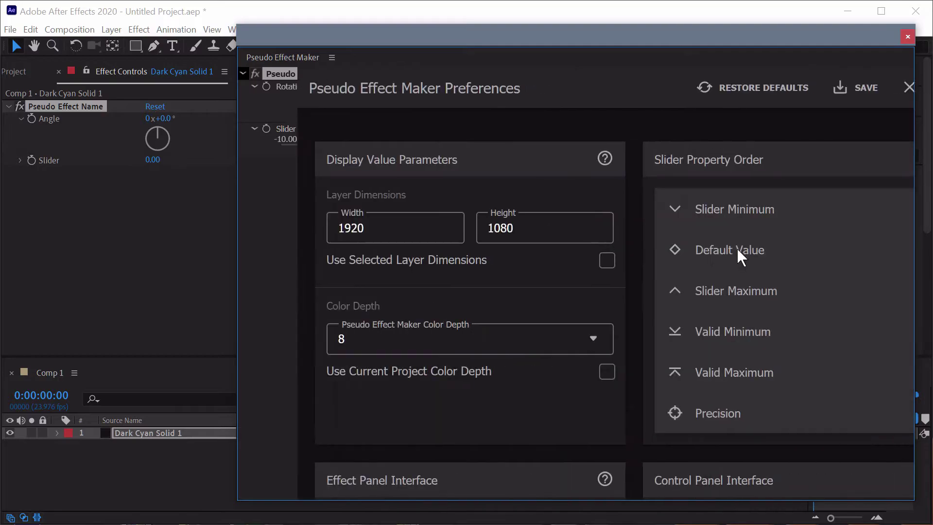
{"action": "scroll", "coordinate": [737, 247], "scroll_direction": "down", "scroll_amount": 10}
{"action": "scroll", "coordinate": [813, 228], "scroll_direction": "up", "scroll_amount": 10}
{"action": "left_click", "coordinate": [788, 90]}
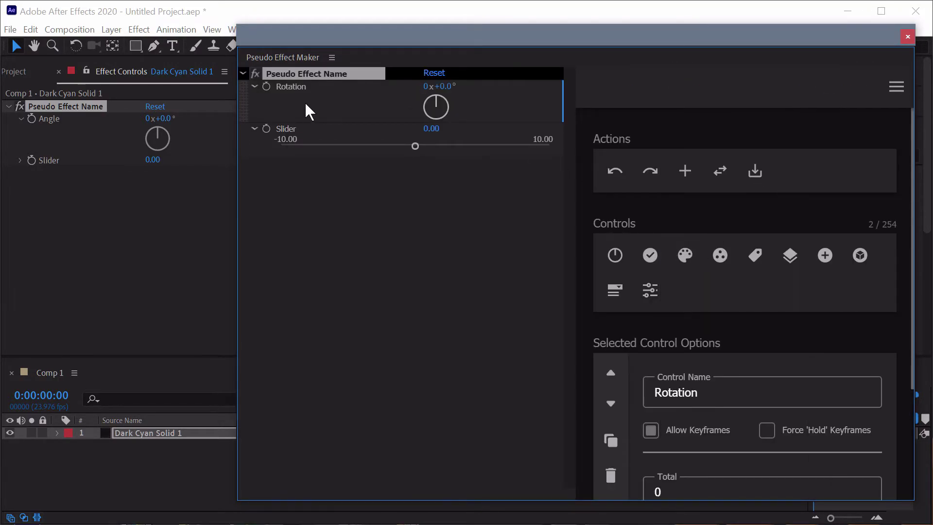
{"action": "left_click", "coordinate": [721, 180]}
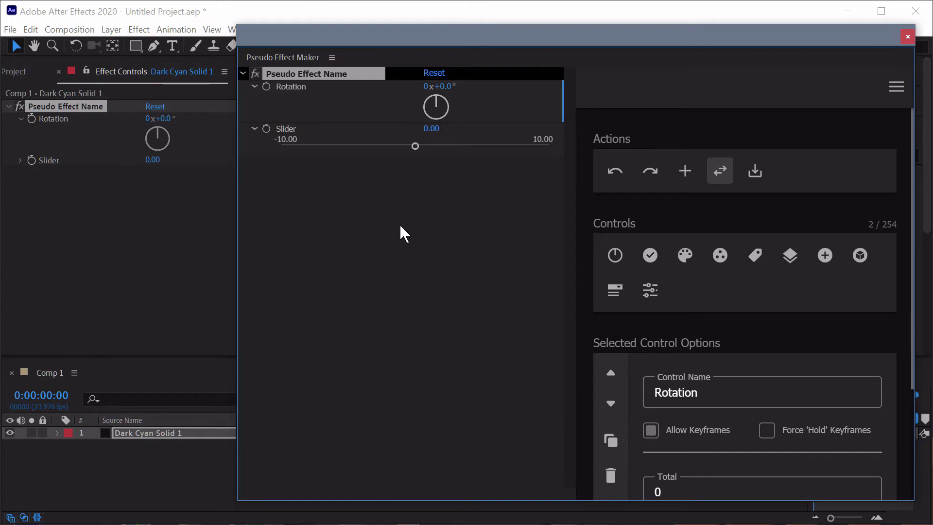
Review the Control Panel Interface preferences, including Warn About Duplicate Control Names, and leave them without saving
{"action": "left_click", "coordinate": [896, 87]}
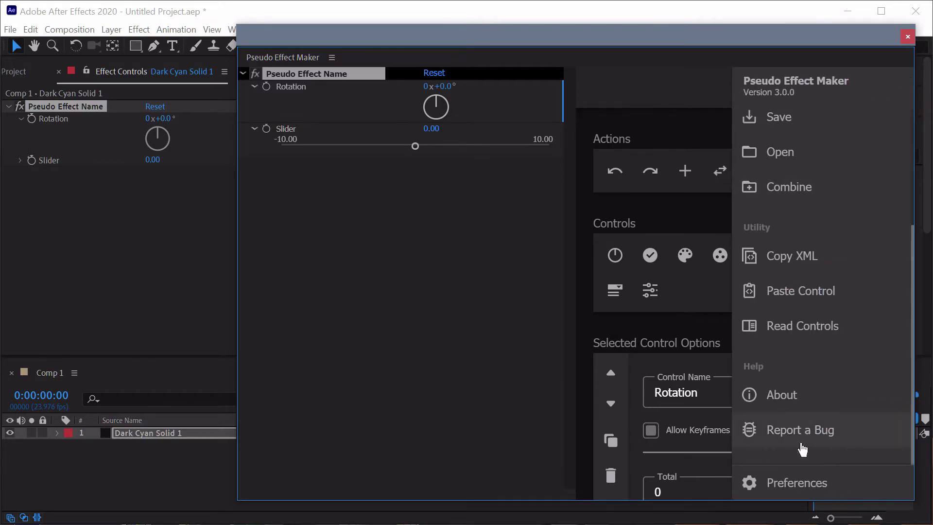
{"action": "left_click", "coordinate": [790, 486]}
{"action": "scroll", "coordinate": [696, 233], "scroll_direction": "down", "scroll_amount": 5}
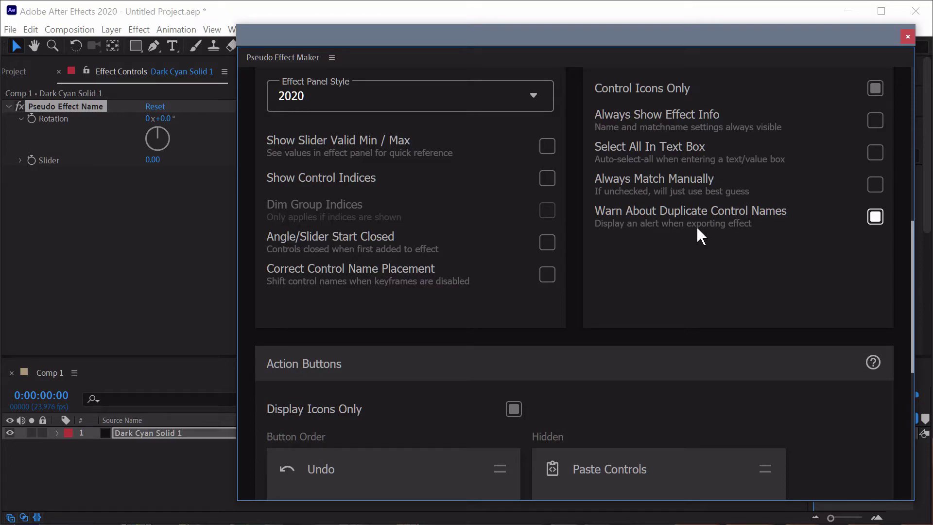
{"action": "scroll", "coordinate": [775, 389], "scroll_direction": "up", "scroll_amount": 3}
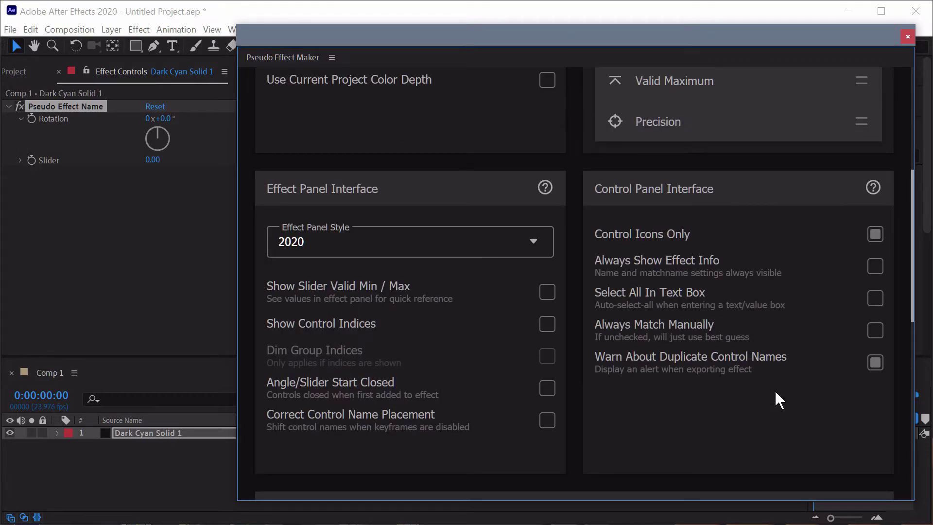
{"action": "scroll", "coordinate": [775, 390], "scroll_direction": "up", "scroll_amount": 5}
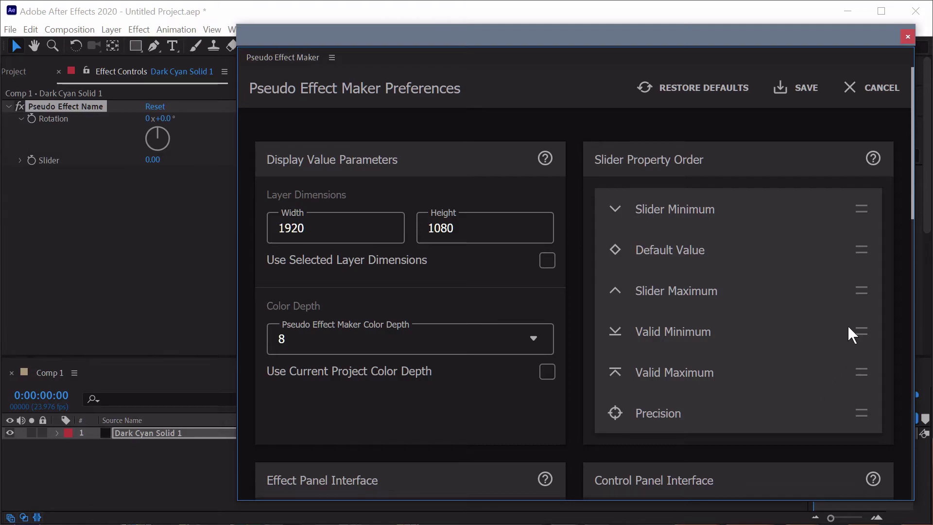
{"action": "left_click", "coordinate": [867, 92]}
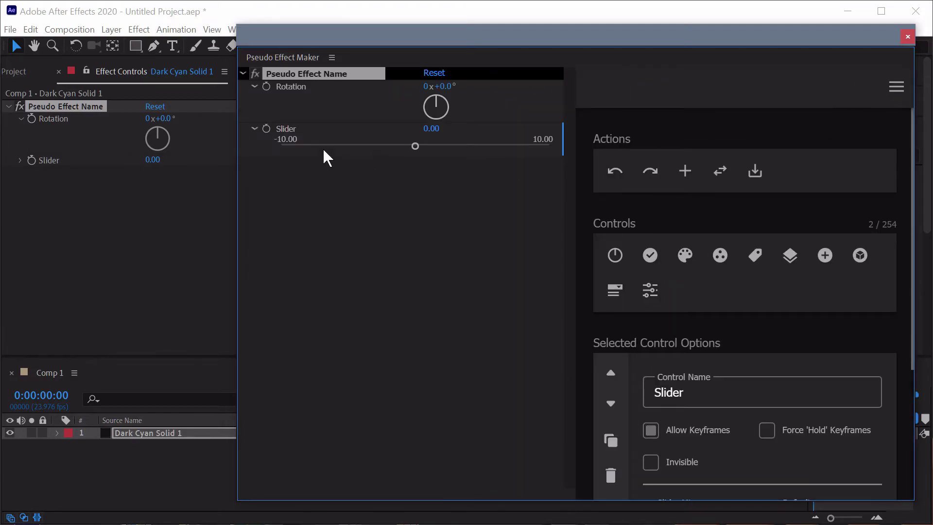
Rename the Slider control to Amount
{"action": "left_click", "coordinate": [319, 132]}
{"action": "type", "text": "Amount"}
{"action": "left_click", "coordinate": [406, 271]}
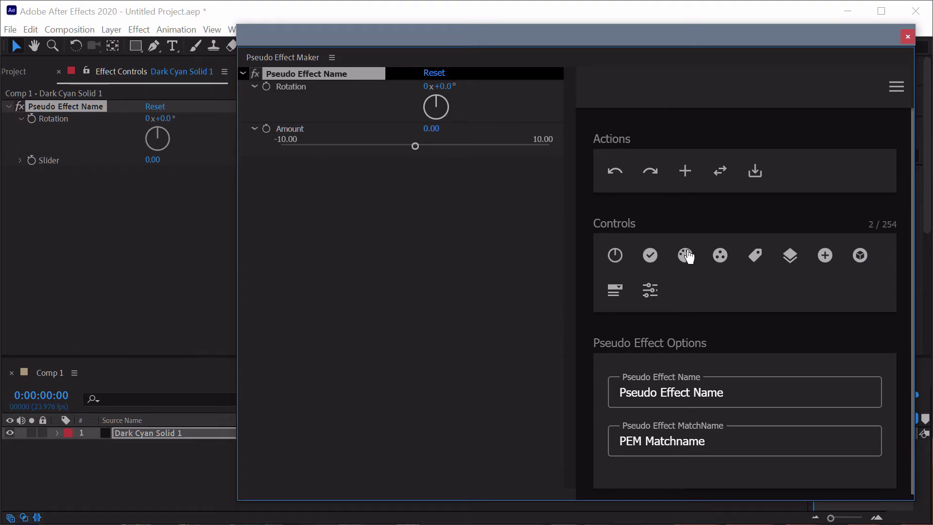
Add a Group control and move the Rotation and Amount controls into it
{"action": "left_click", "coordinate": [722, 260]}
{"action": "left_click", "coordinate": [335, 133]}
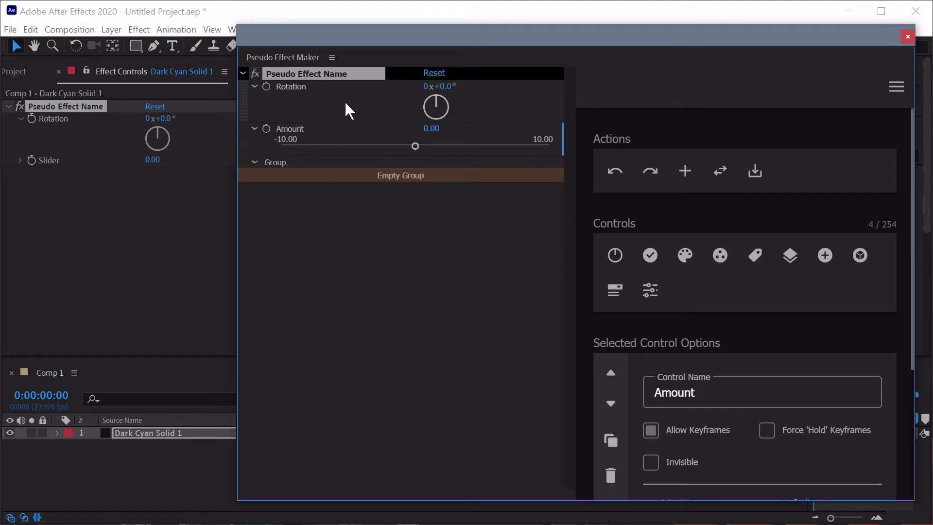
{"action": "left_click", "coordinate": [339, 102], "text": "shift"}
{"action": "left_click_drag", "start_coordinate": [243, 98], "coordinate": [277, 175]}
{"action": "left_click", "coordinate": [400, 231]}
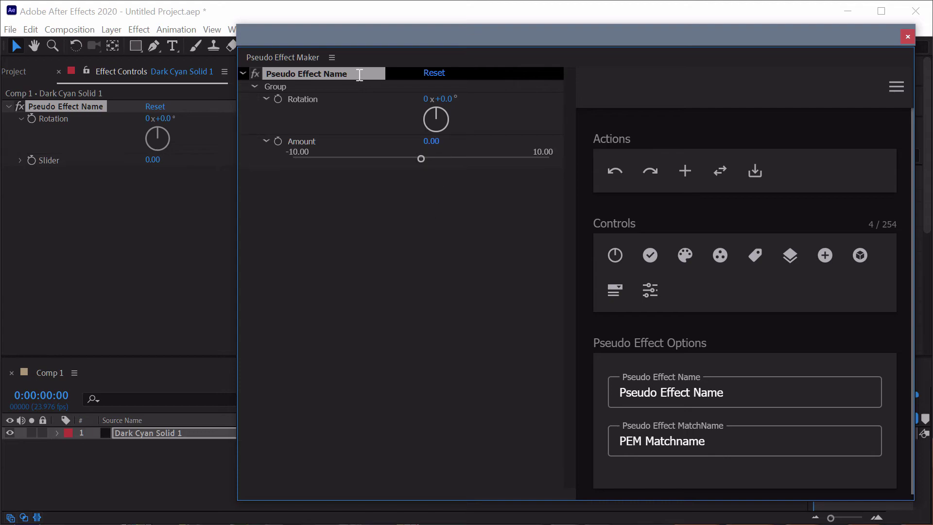
Duplicate the group with its Rotation and Amount controls, and apply the effect to the solid layer
{"action": "left_click", "coordinate": [262, 88]}
{"action": "left_click", "coordinate": [611, 440]}
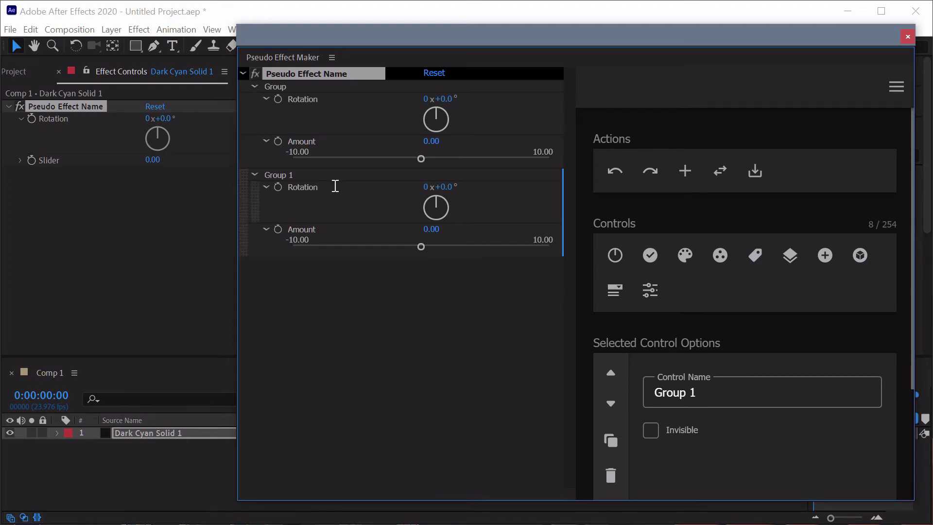
{"action": "left_click_drag", "start_coordinate": [335, 187], "coordinate": [286, 188]}
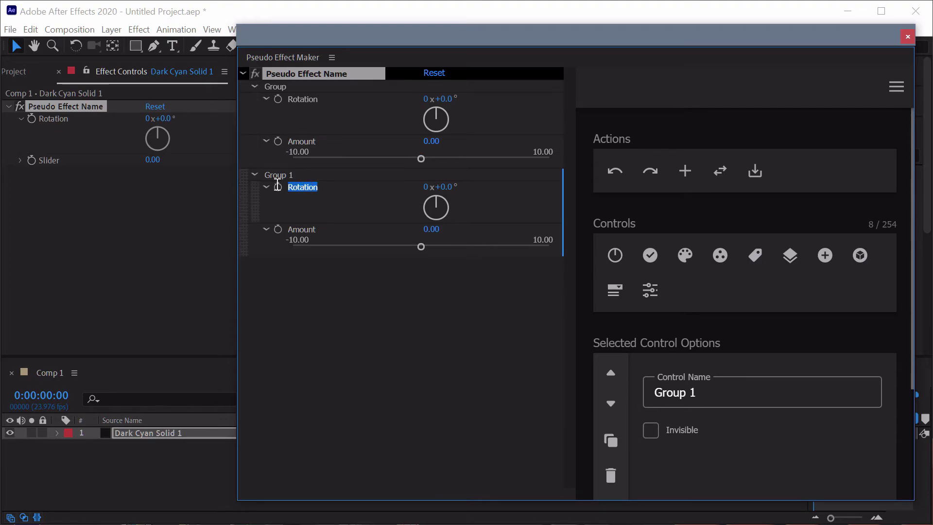
{"action": "left_click", "coordinate": [335, 110]}
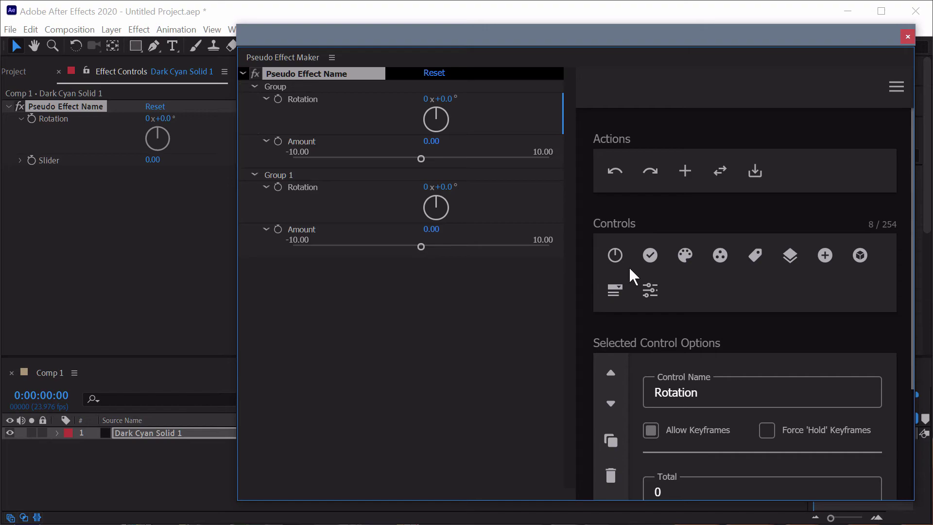
{"action": "left_click", "coordinate": [683, 181]}
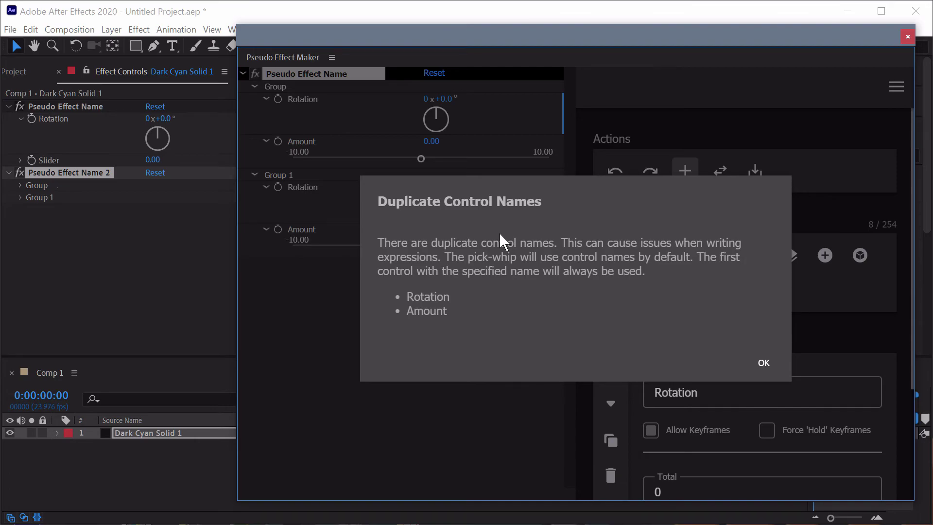
{"action": "left_click", "coordinate": [769, 365]}
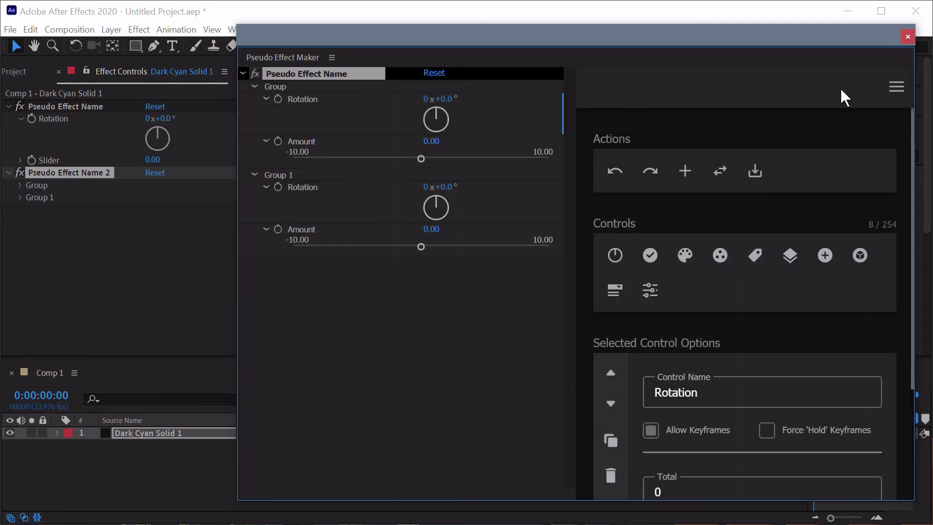
Turn off Warn About Duplicate Control Names in the saved preferences and apply the effect to the layer again
{"action": "left_click", "coordinate": [897, 87]}
{"action": "left_click", "coordinate": [849, 482]}
{"action": "scroll", "coordinate": [826, 272], "scroll_direction": "down", "scroll_amount": 10}
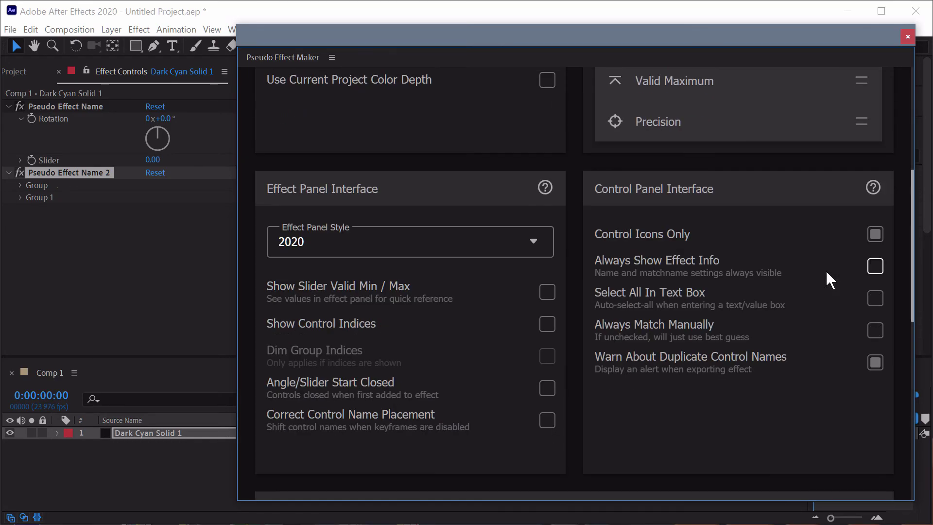
{"action": "scroll", "coordinate": [816, 209], "scroll_direction": "up", "scroll_amount": 10}
{"action": "left_click", "coordinate": [807, 93]}
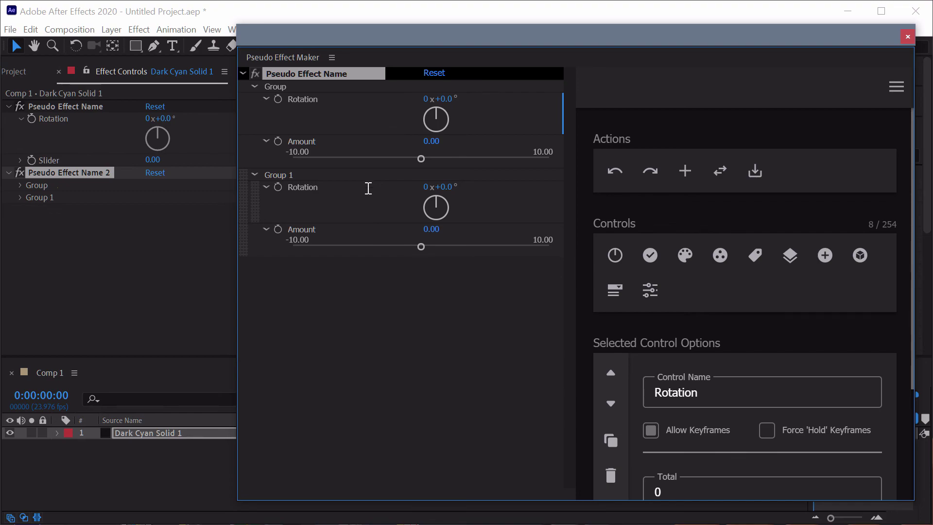
{"action": "left_click", "coordinate": [691, 171]}
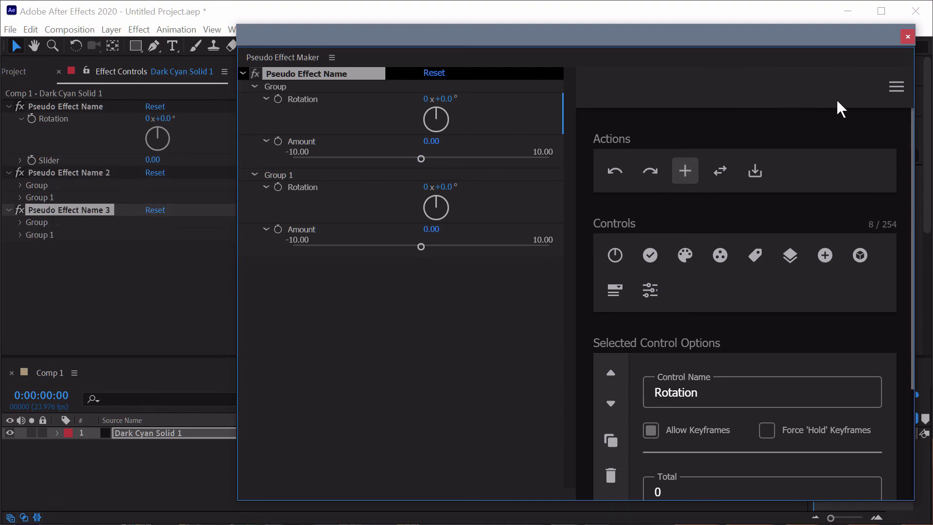
Turn on Always Match Manually and Warn About Duplicate Control Names, and review the Action Buttons preferences
{"action": "left_click", "coordinate": [896, 87]}
{"action": "left_click", "coordinate": [783, 484]}
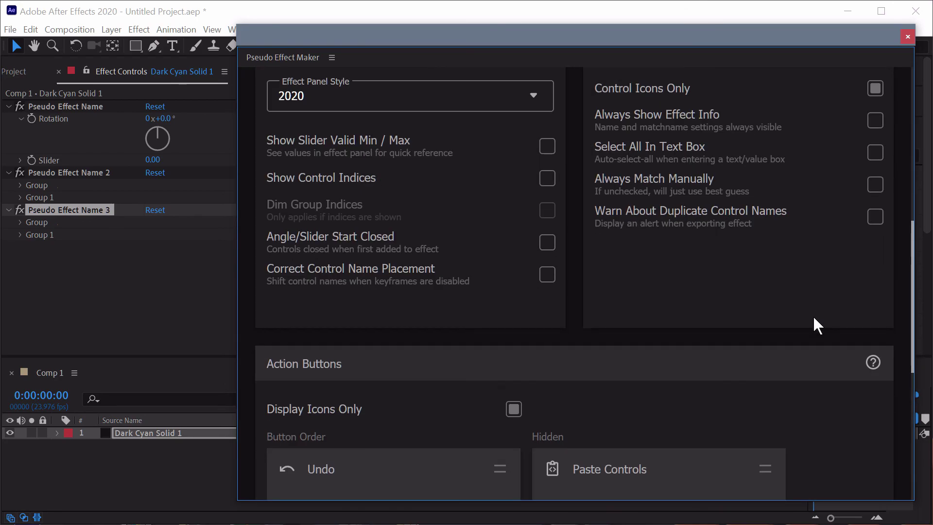
{"action": "left_click", "coordinate": [875, 216]}
{"action": "scroll", "coordinate": [708, 265], "scroll_direction": "down", "scroll_amount": 5}
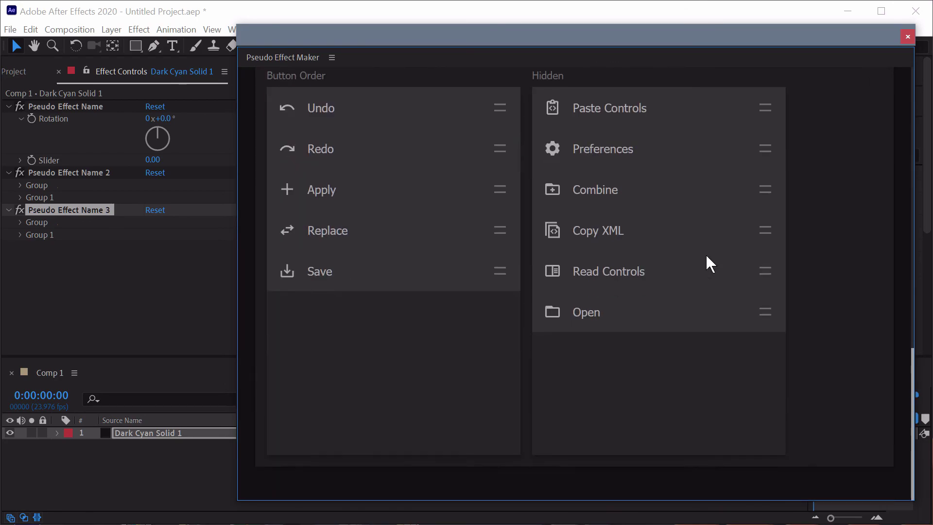
{"action": "scroll", "coordinate": [708, 264], "scroll_direction": "up", "scroll_amount": 10}
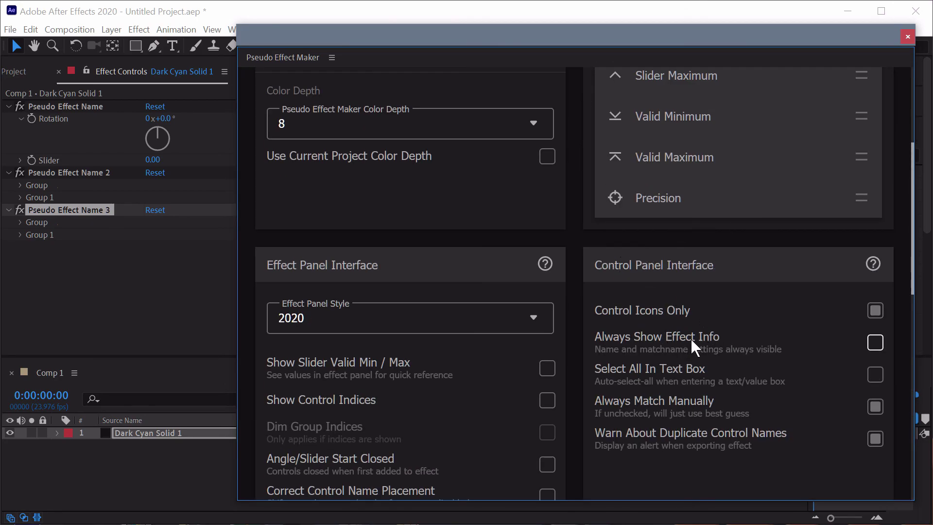
{"action": "scroll", "coordinate": [690, 337], "scroll_direction": "down", "scroll_amount": 5}
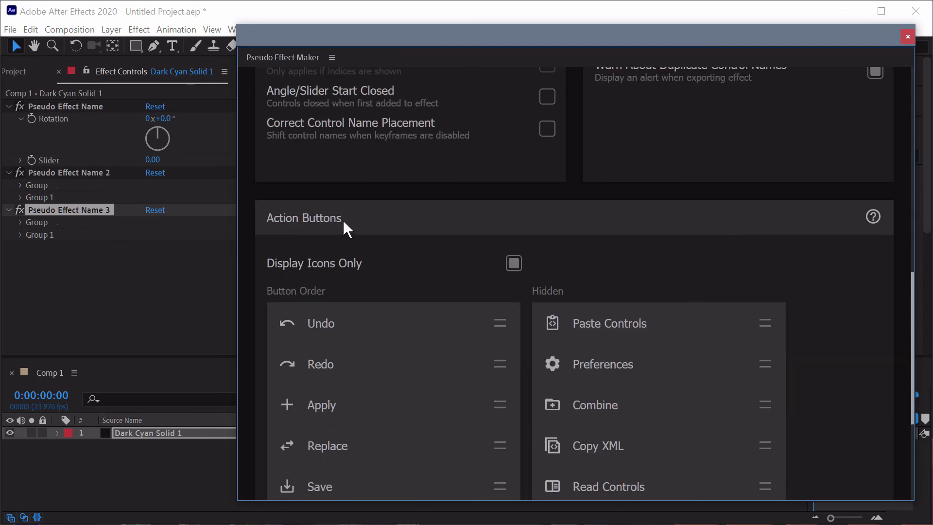
{"action": "scroll", "coordinate": [494, 401], "scroll_direction": "up", "scroll_amount": 10}
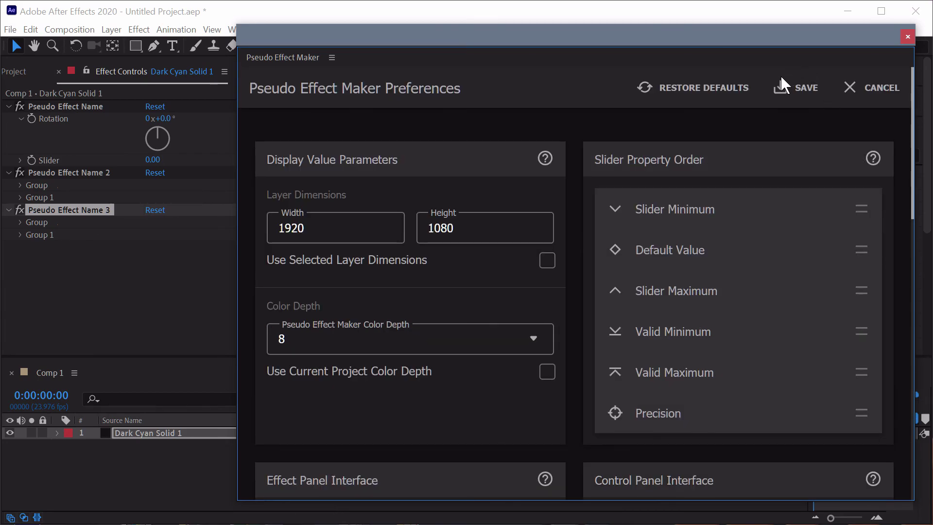